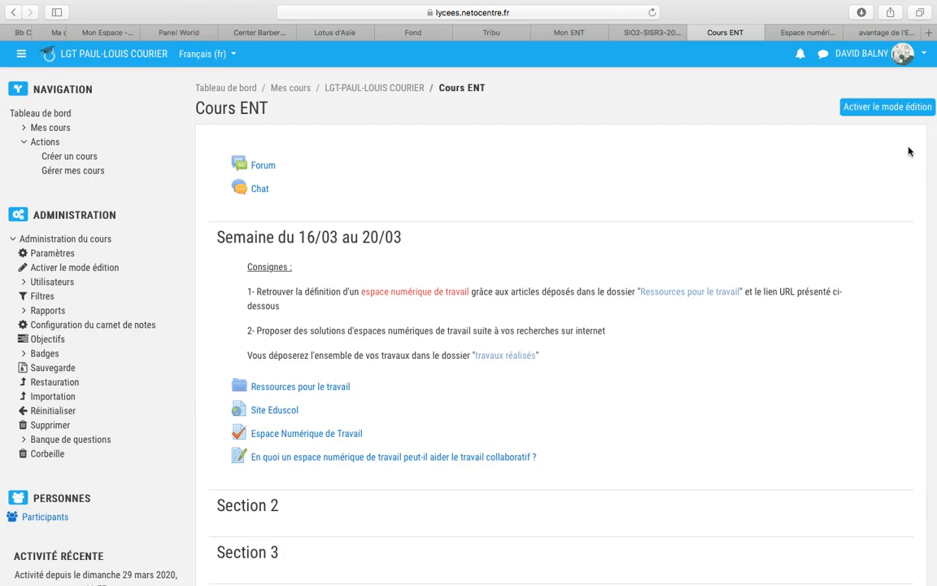
- Turn on course editing and add a Devoir activity to the section "Semaine du 16/03 au 20/03"
click(861, 113)
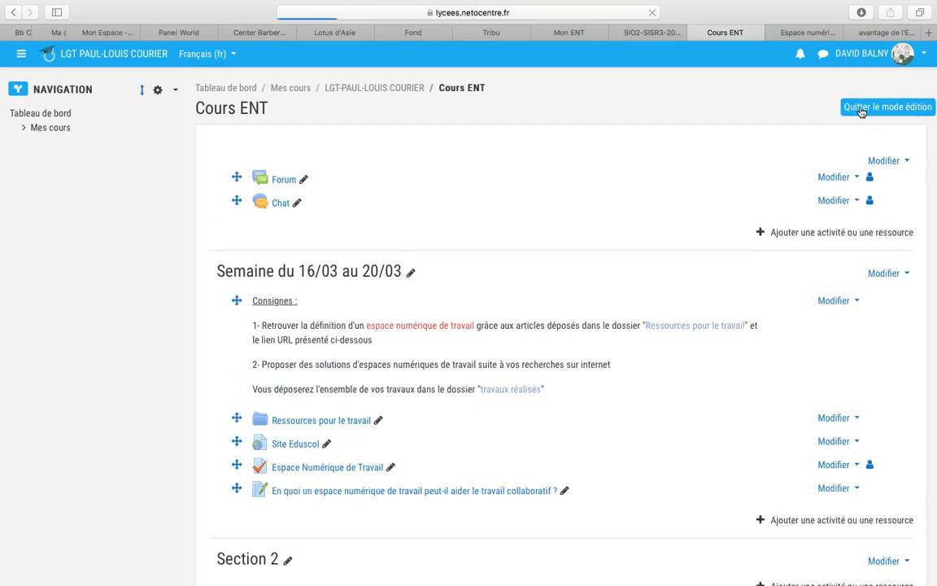
click(804, 520)
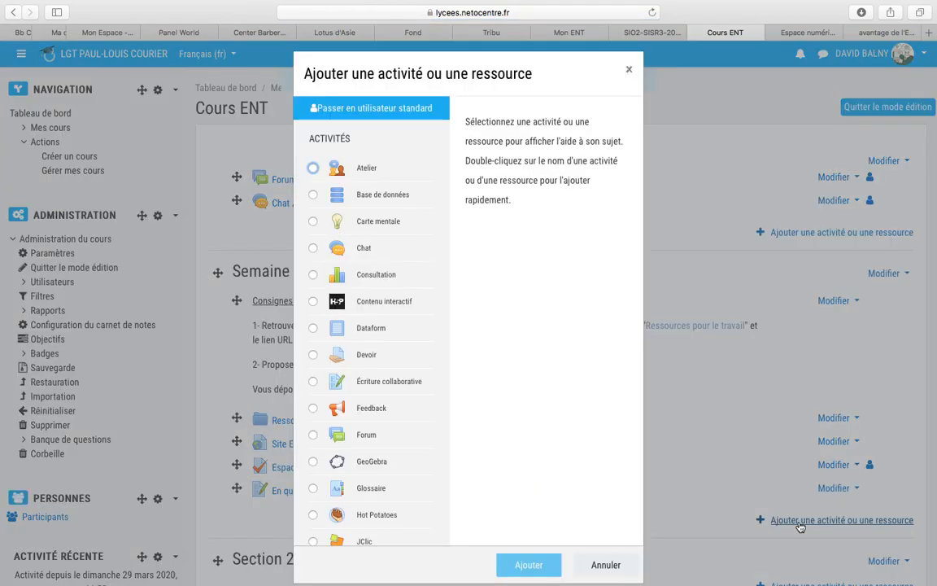
click(313, 355)
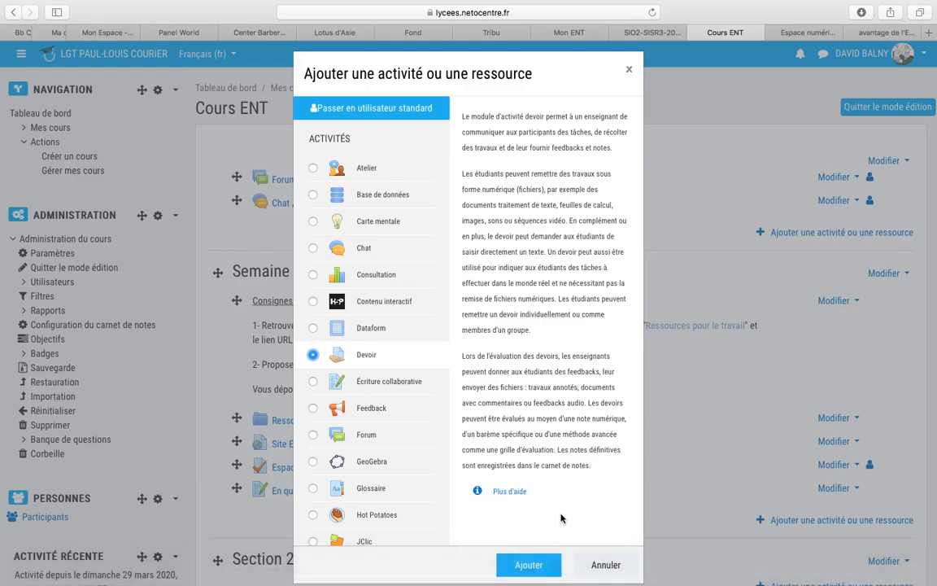
click(528, 565)
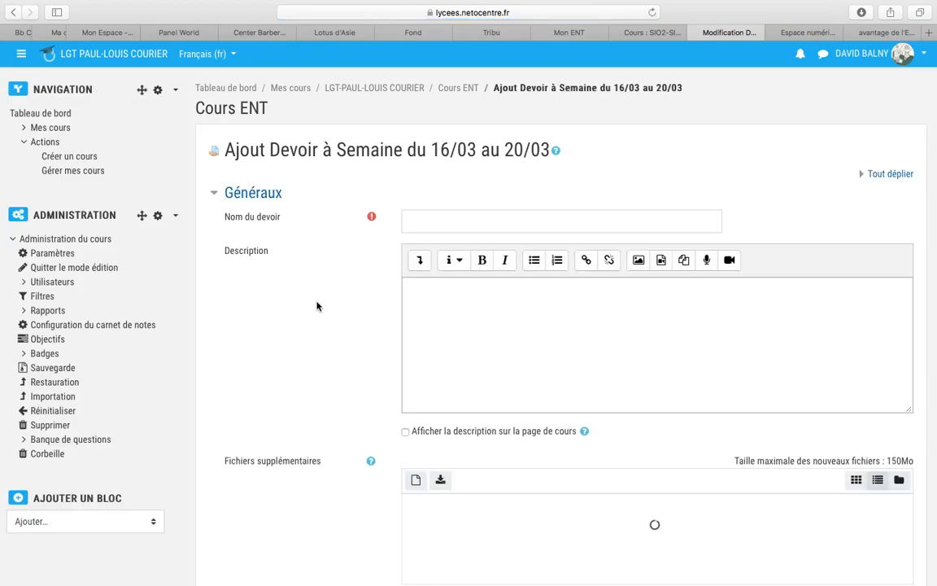
- Name the assignment "Travaux réalisés" and place the cursor in its description
click(427, 222)
right_click(429, 222)
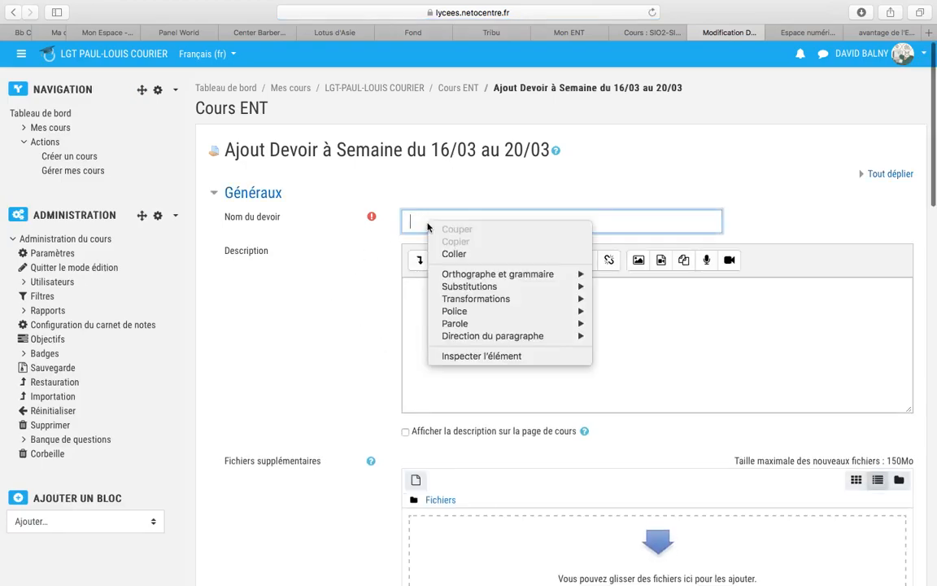
click(454, 254)
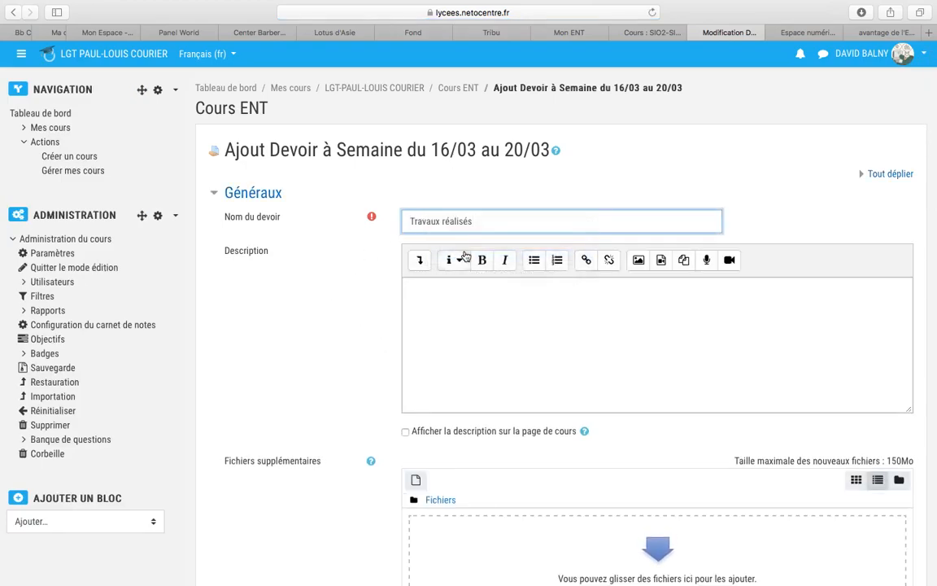
click(442, 300)
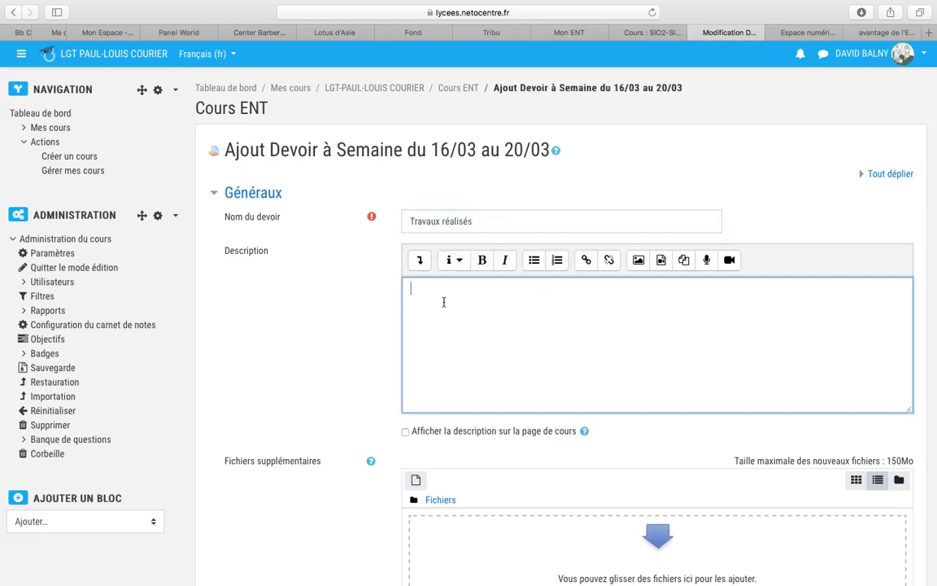
- Enable "Texte en ligne" as a submission type for the assignment in addition to file submissions
scroll(443, 301, down, 4)
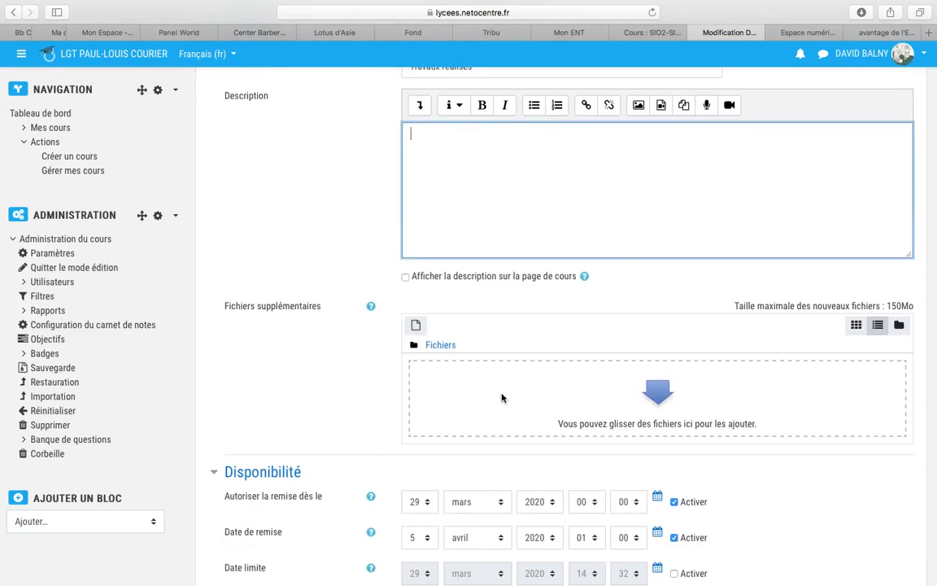
scroll(502, 397, down, 1)
scroll(502, 397, down, 4)
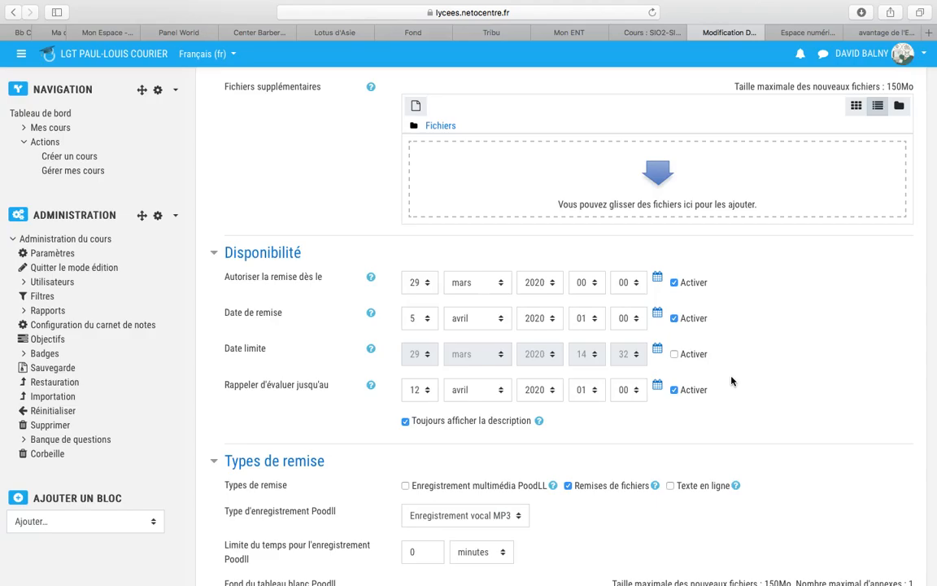
scroll(731, 381, down, 8)
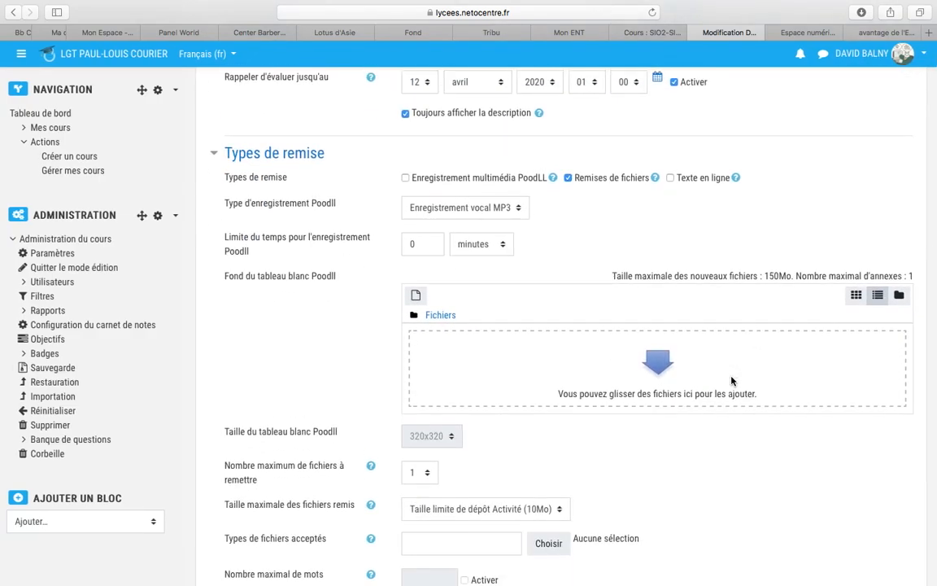
scroll(731, 381, down, 1)
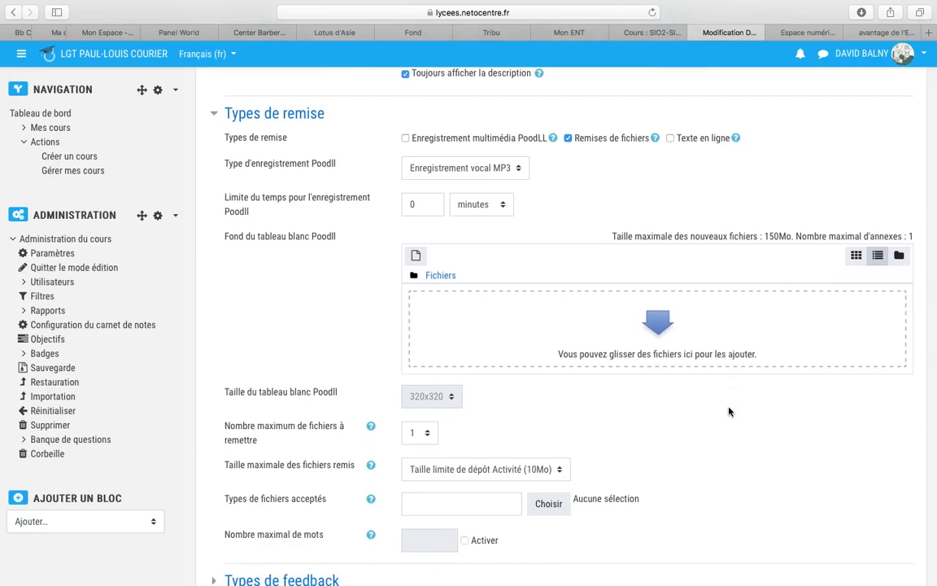
scroll(729, 412, down, 1)
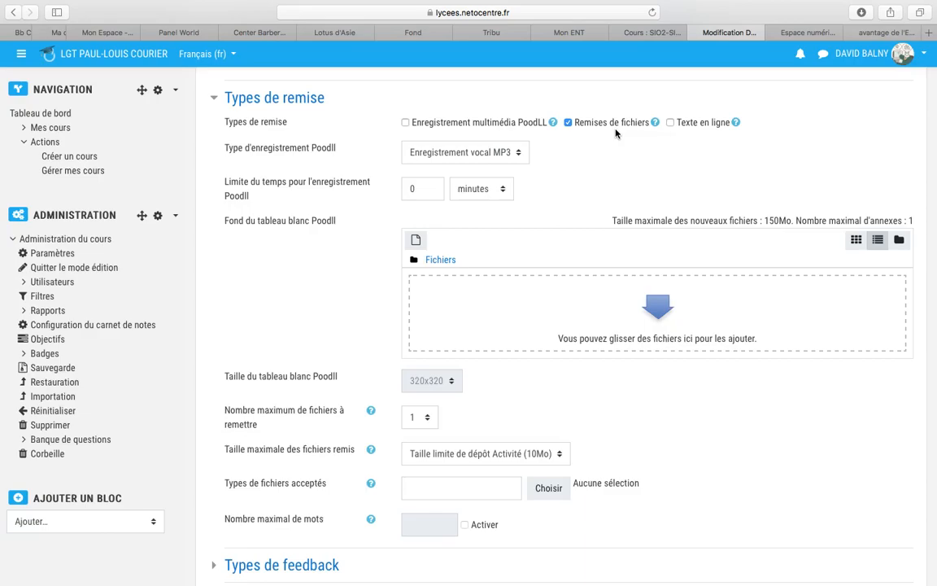
scroll(615, 134, up, 1)
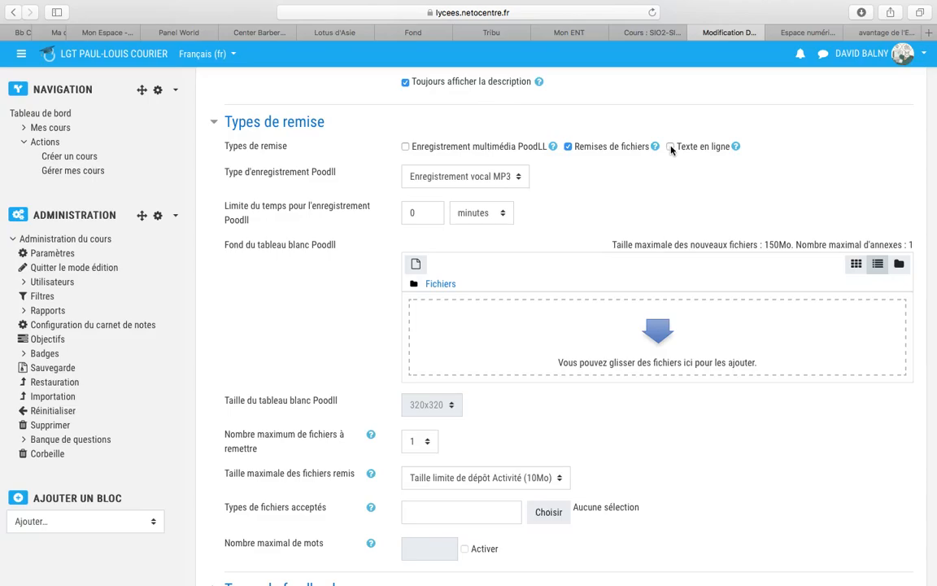
scroll(671, 150, down, 1)
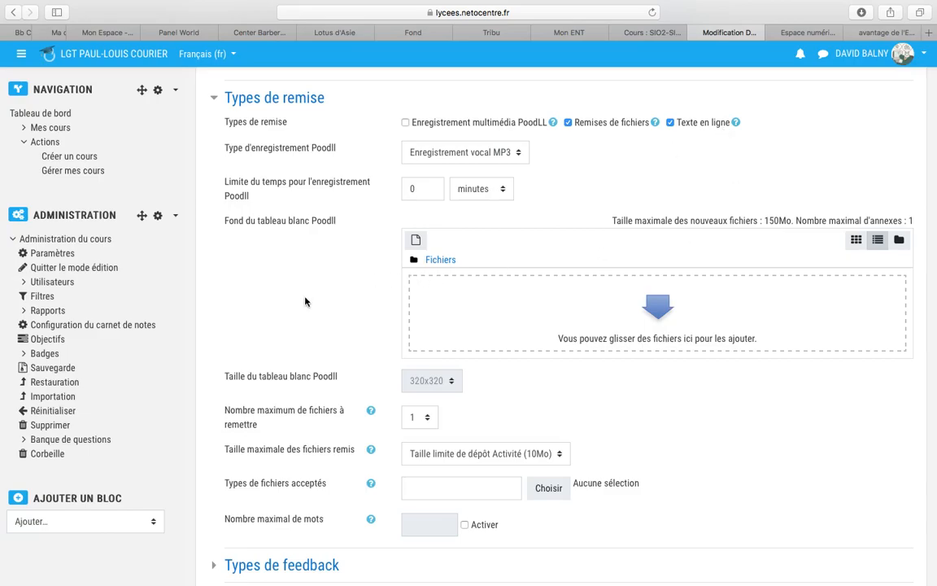
- Check the choices offered for the maximum number of files students can submit, keeping the current setting
scroll(305, 301, down, 5)
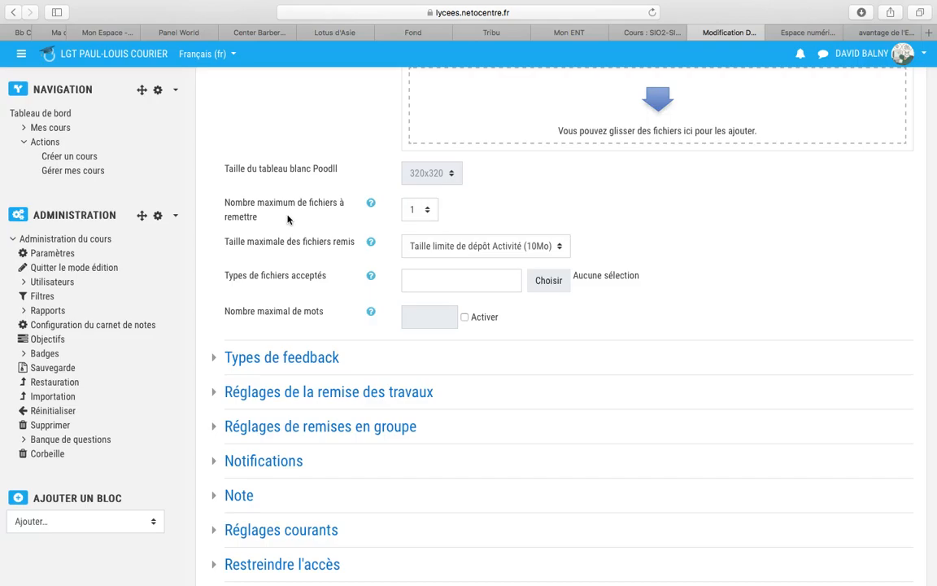
click(428, 211)
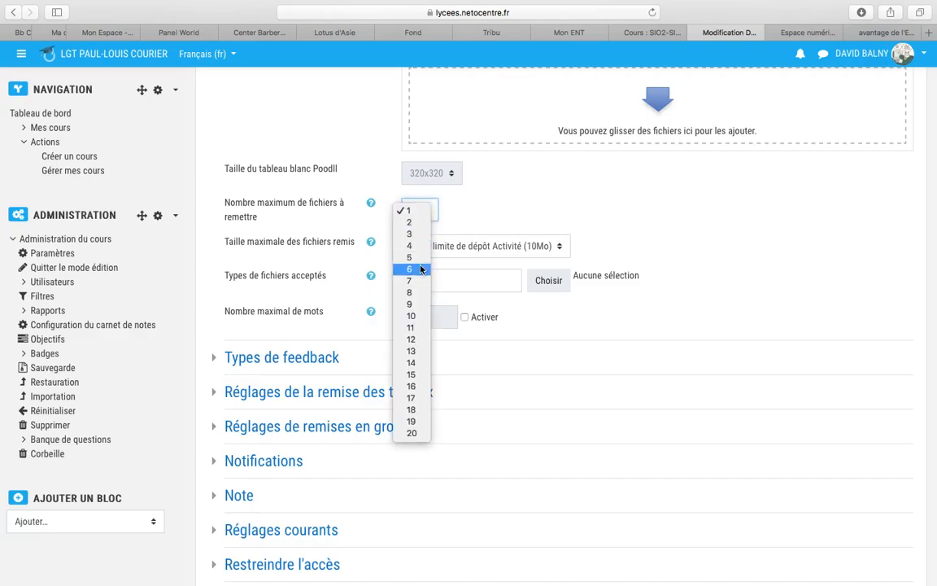
click(549, 196)
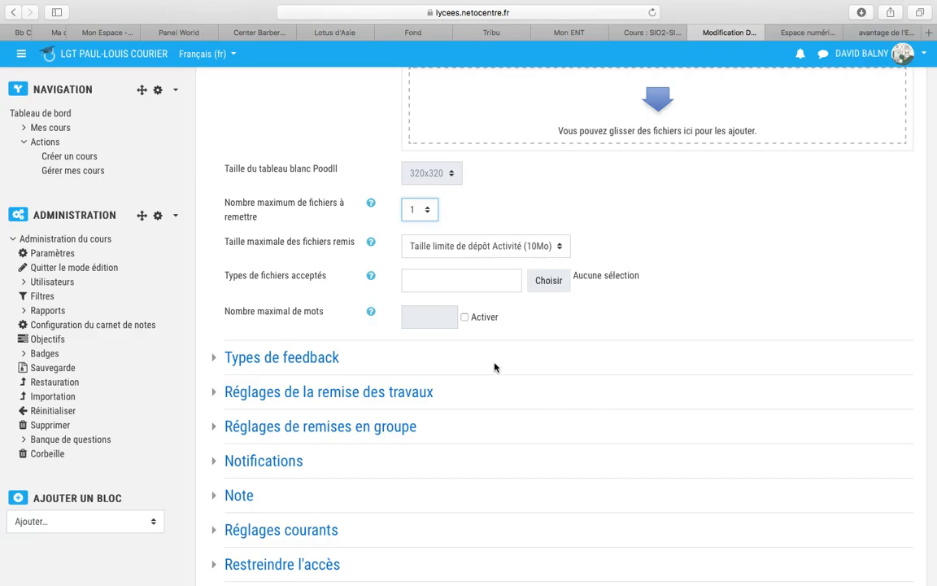
- Expand the feedback types and enable "Fichiers de feedback"
click(212, 363)
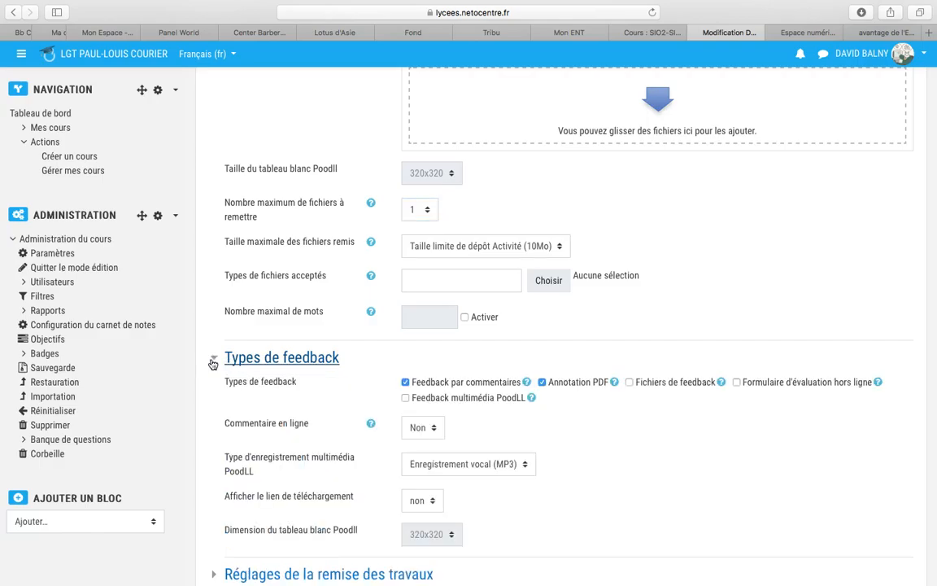
scroll(718, 376, down, 5)
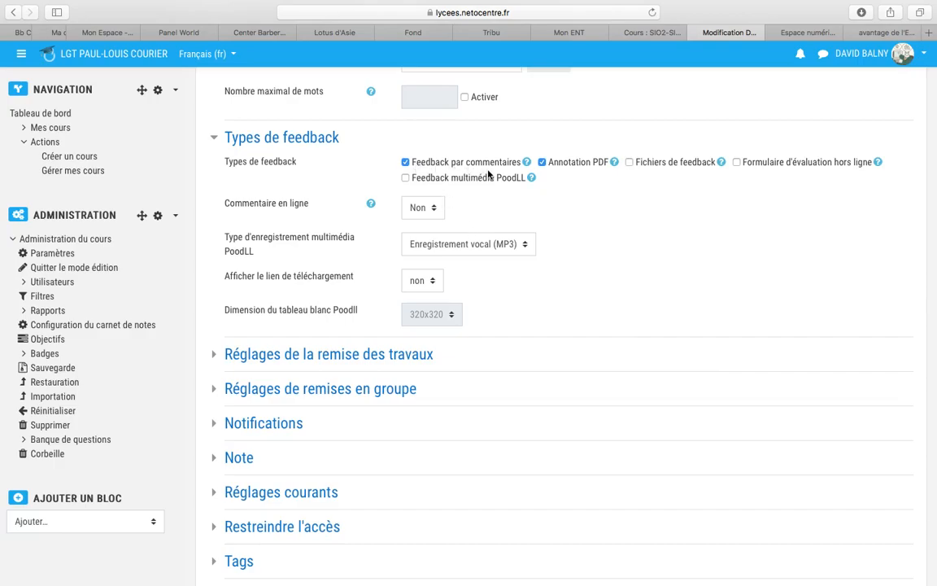
scroll(488, 174, up, 1)
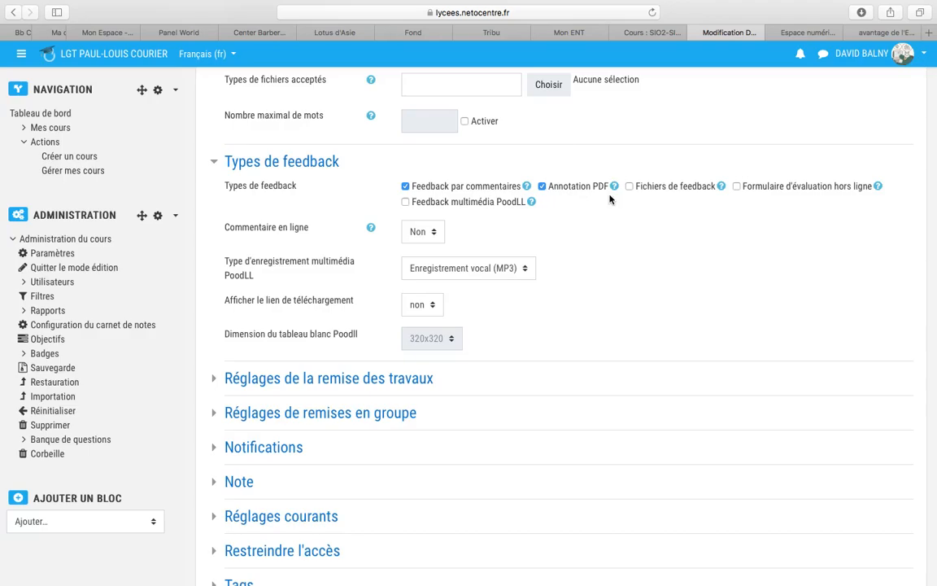
scroll(610, 199, down, 1)
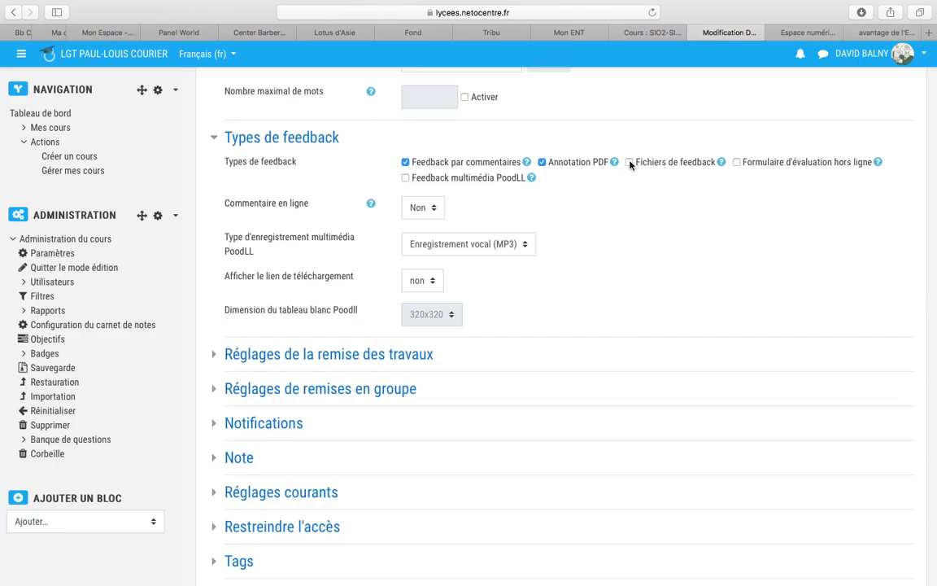
click(629, 163)
- Review the assignment's maximum grade in the Note settings and save the assignment, returning to the course
click(215, 459)
scroll(437, 453, down, 5)
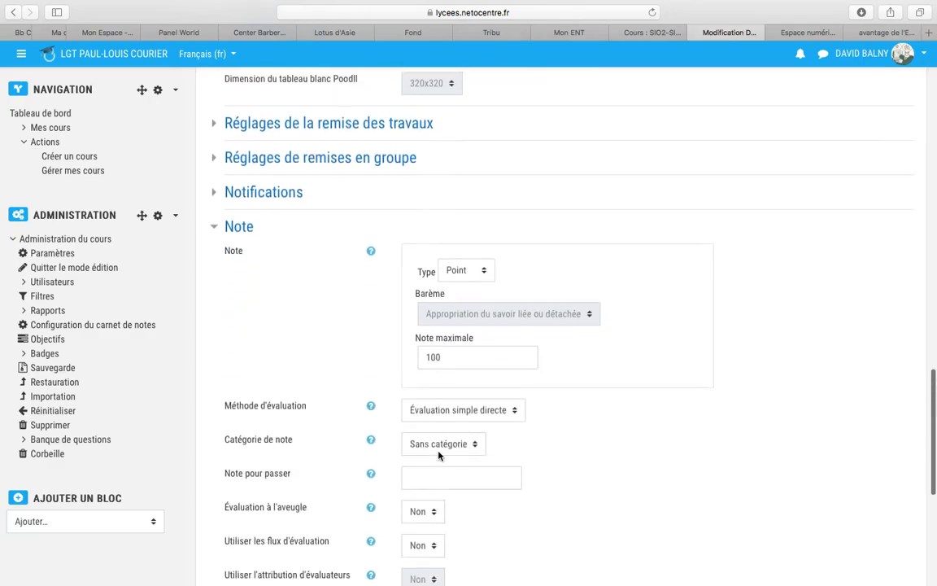
drag(456, 339, 415, 336)
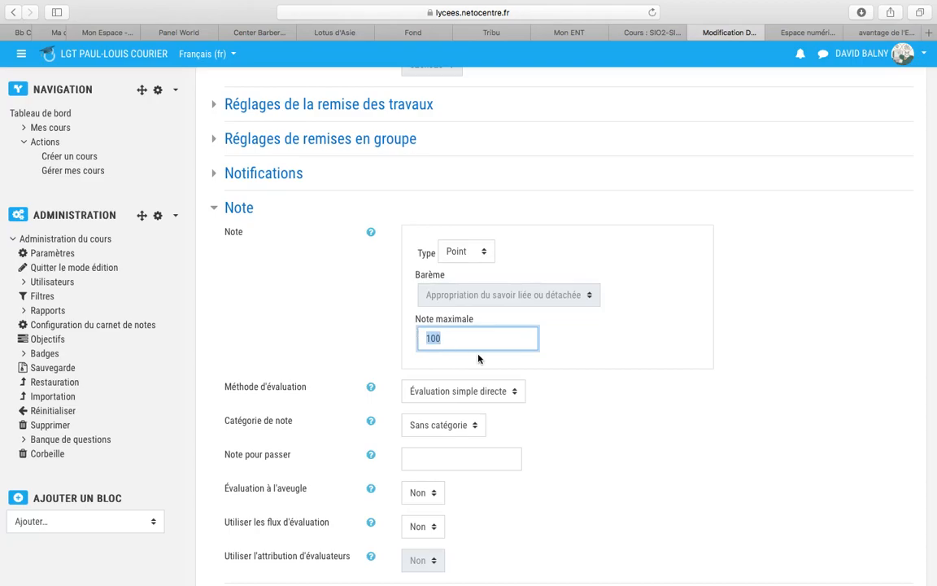
scroll(682, 441, down, 5)
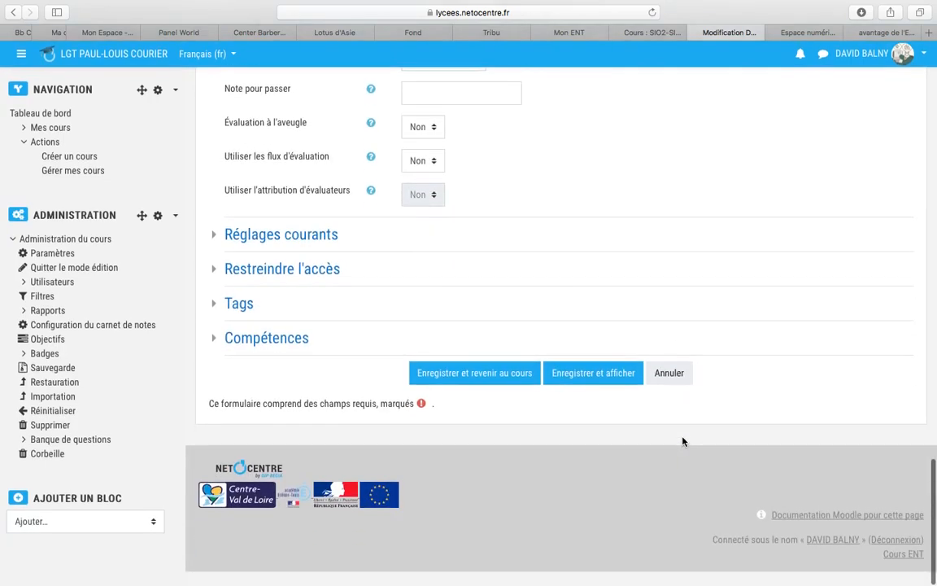
click(494, 381)
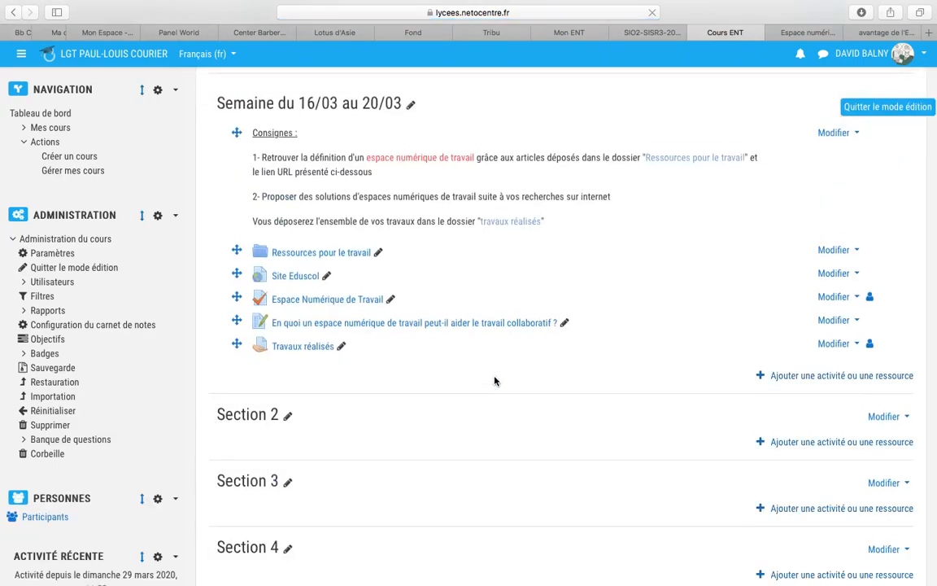
- Leave course editing mode and switch to the Elève role
click(903, 110)
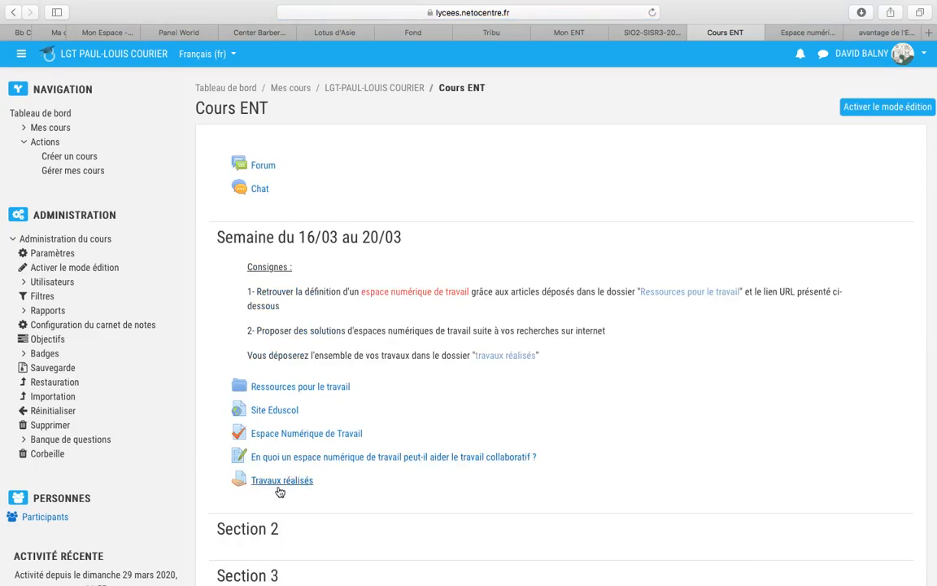
click(924, 53)
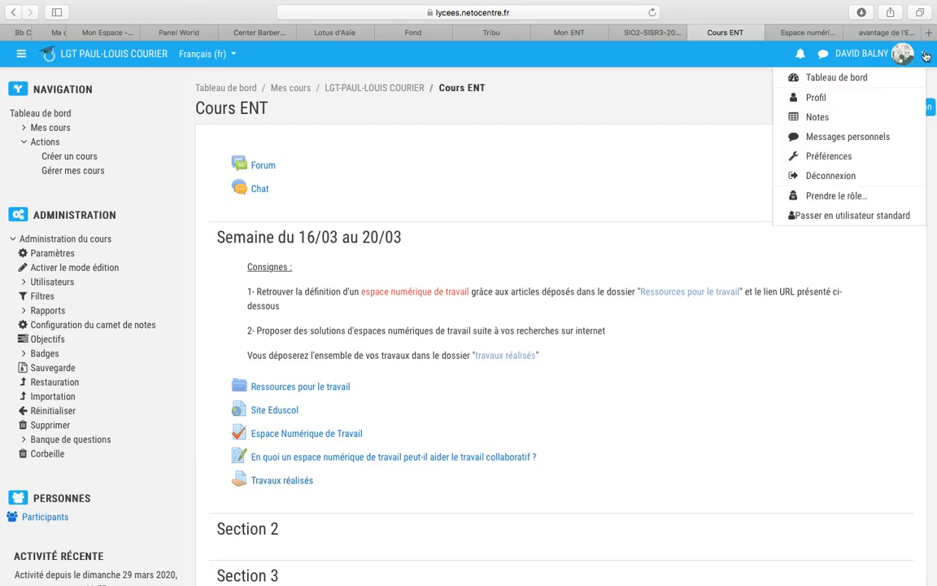
click(838, 198)
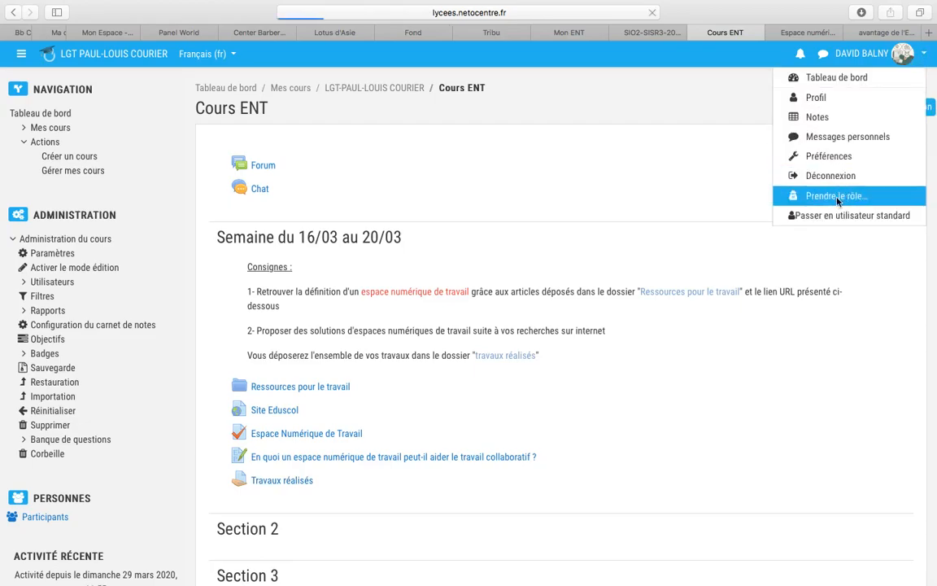
click(258, 316)
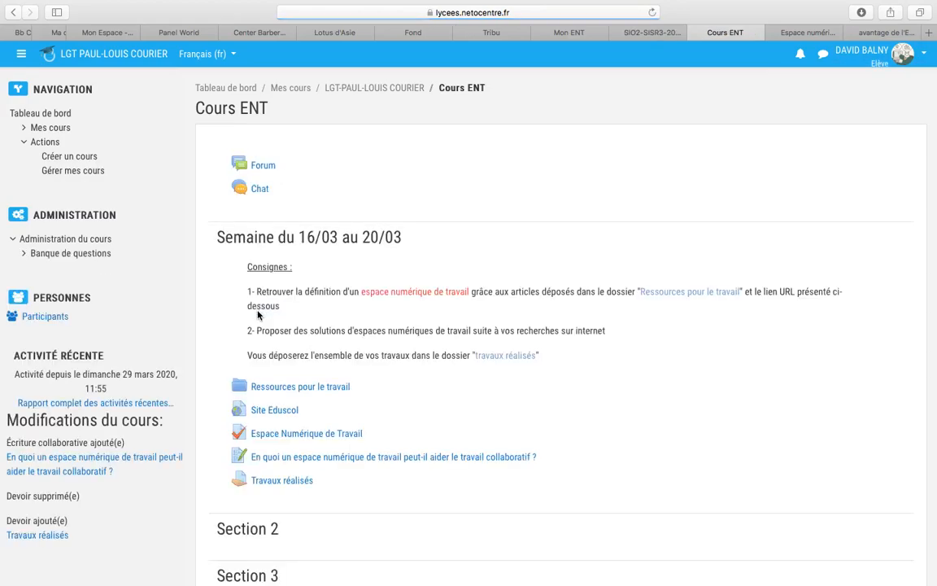
- Open the "Travaux réalisés" assignment and save a submission with the online text "blablabla"
click(281, 481)
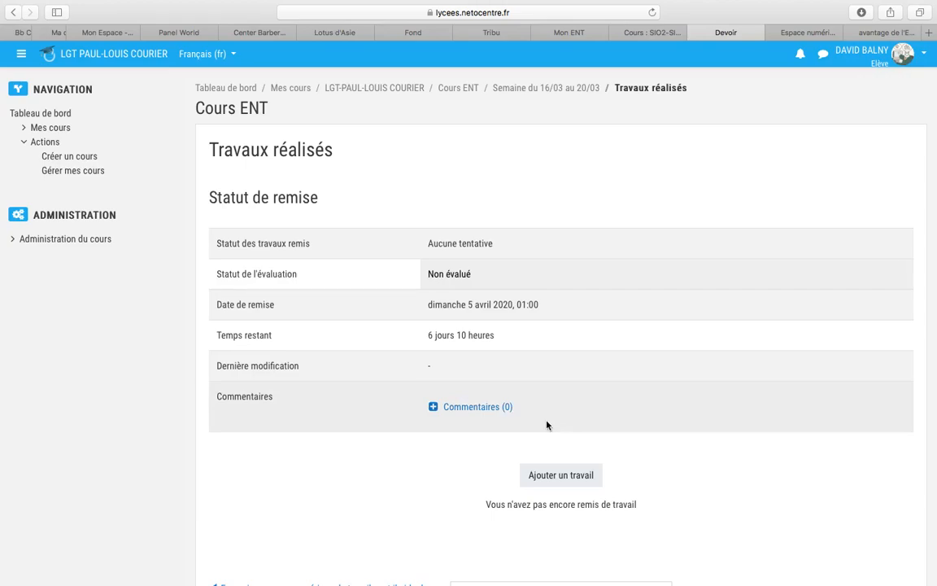
click(560, 481)
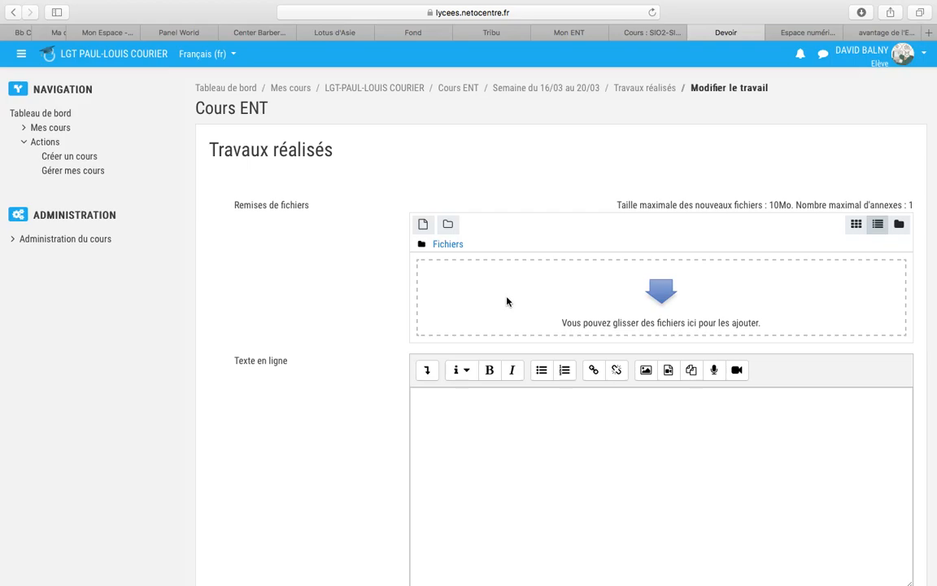
click(485, 421)
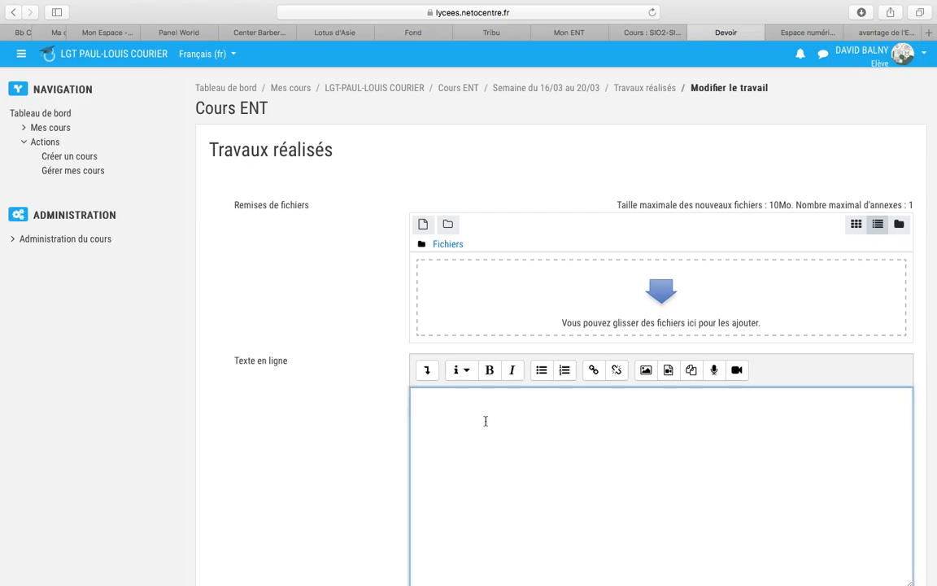
text(blablabla)
scroll(488, 446, down, 3)
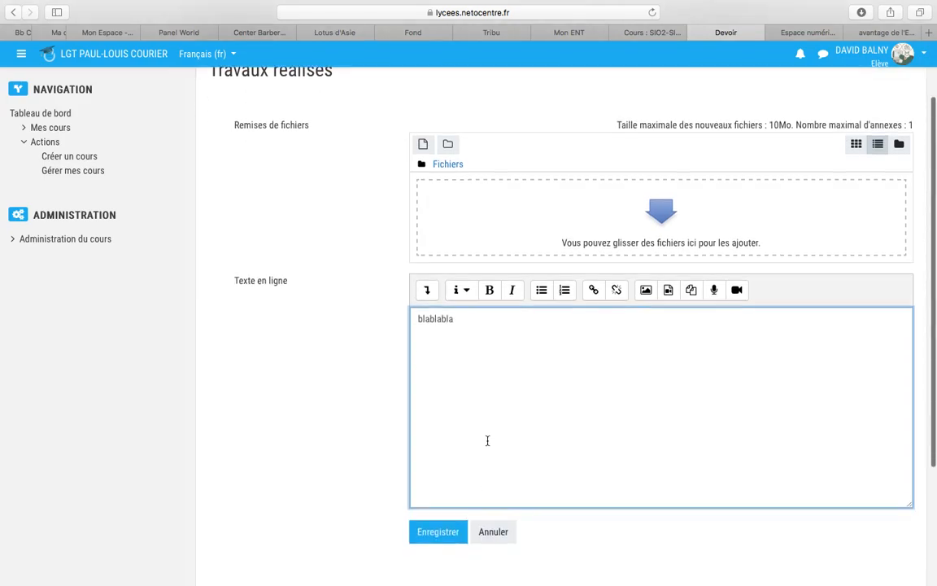
click(438, 538)
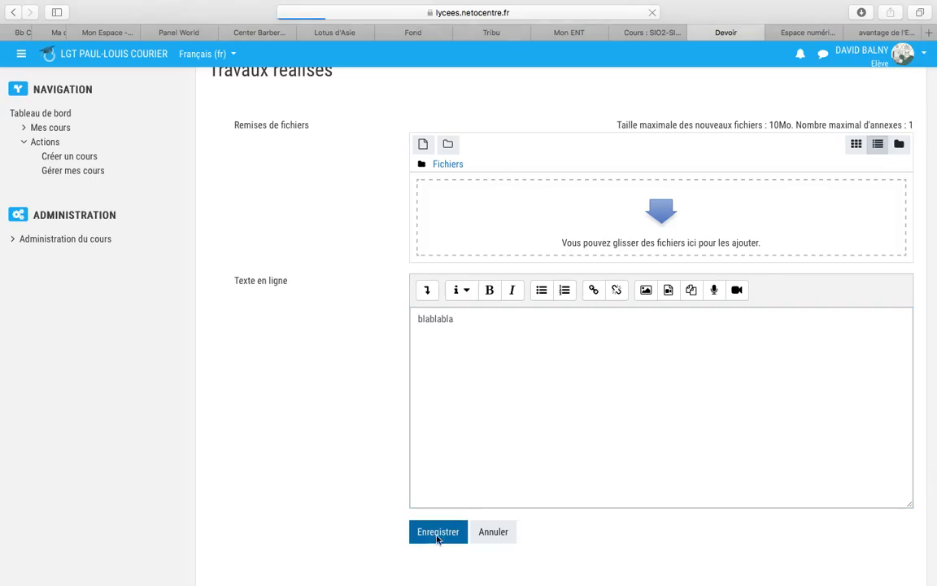